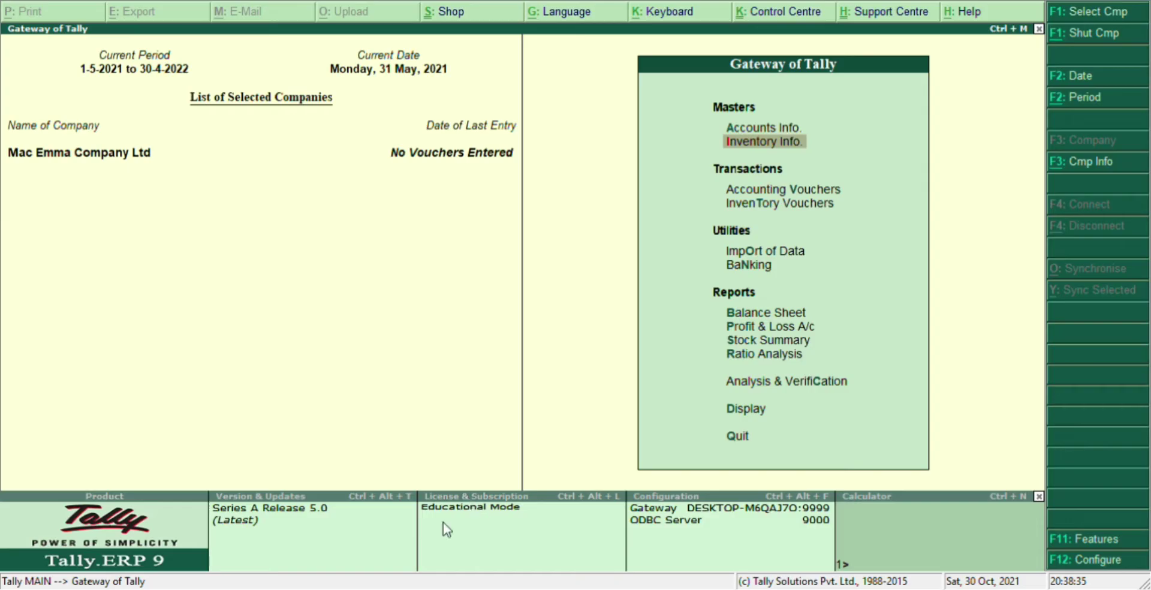
- Collapse the Product, Version and licence information panel below the Gateway of Tally
{"action": "left_click", "coordinate": [1039, 496]}
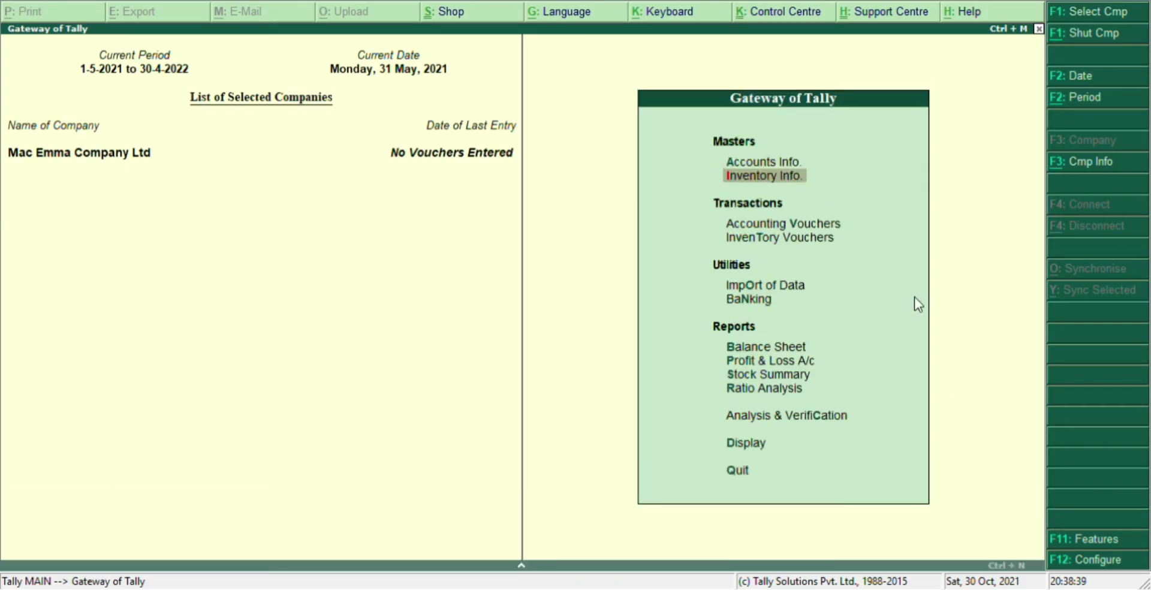
- Go to Inventory Info > Stock Items > Single Stock Item > Create
{"action": "left_click", "coordinate": [757, 181]}
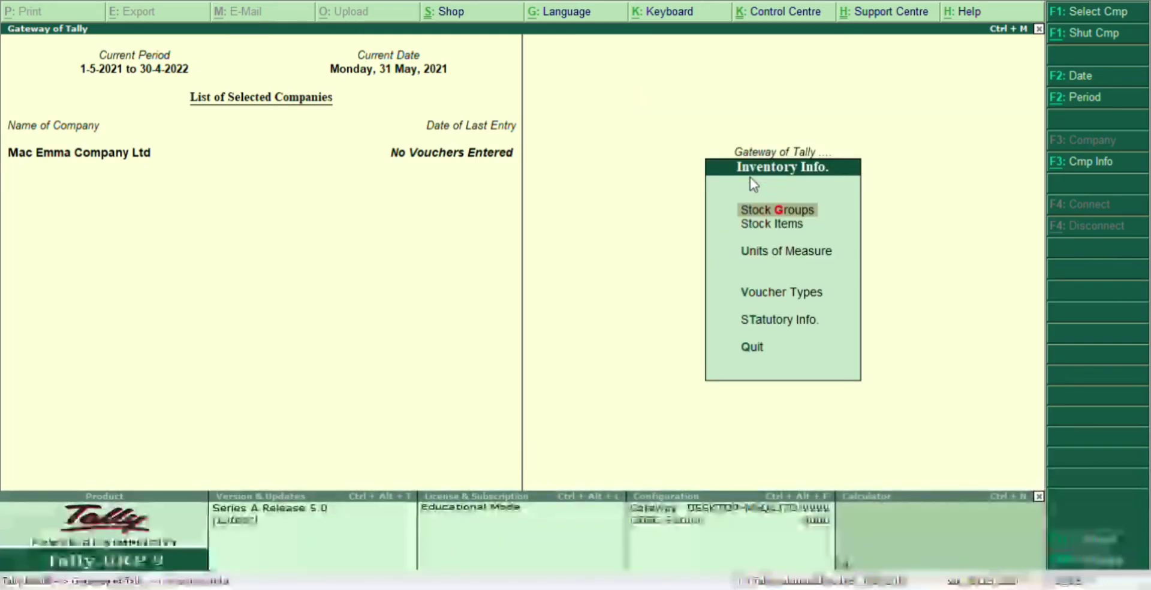
{"action": "left_click", "coordinate": [756, 225]}
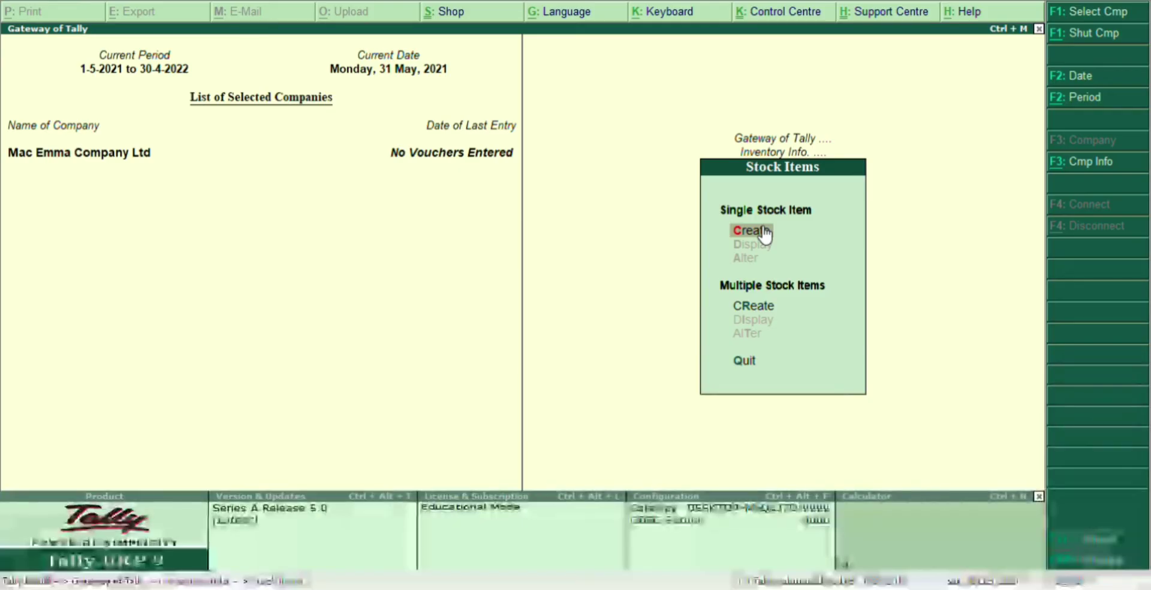
{"action": "left_click", "coordinate": [753, 234]}
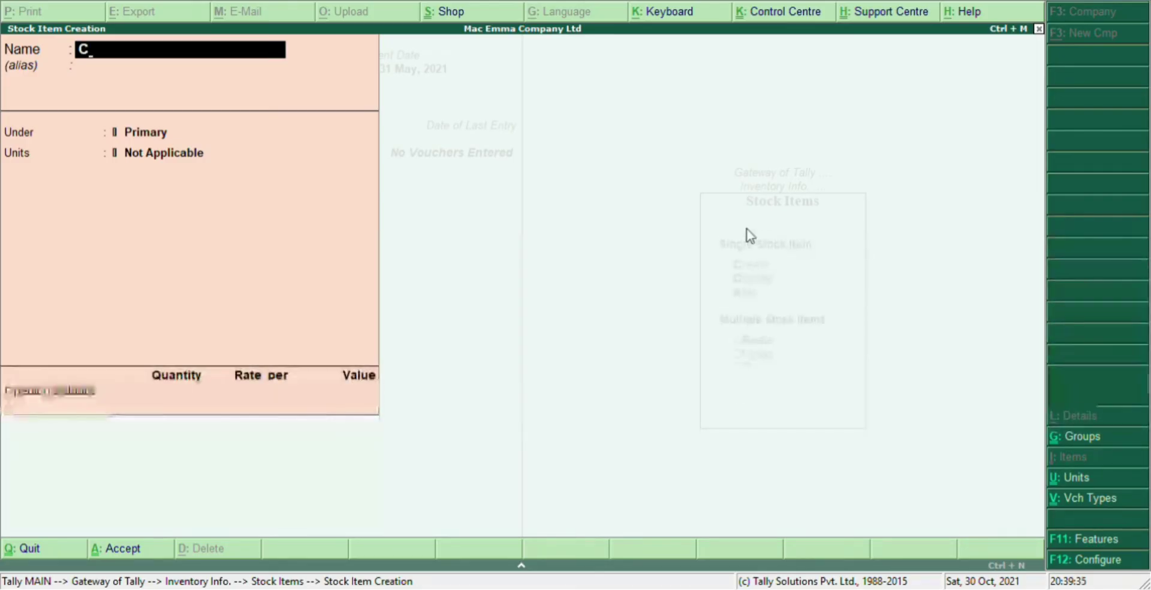
- Correct the item name to 'Chalk' and keep it under the Primary group
{"action": "key", "text": "BackSpace"}
{"action": "key", "text": "BackSpace"}
{"action": "type", "text": "alkk"}
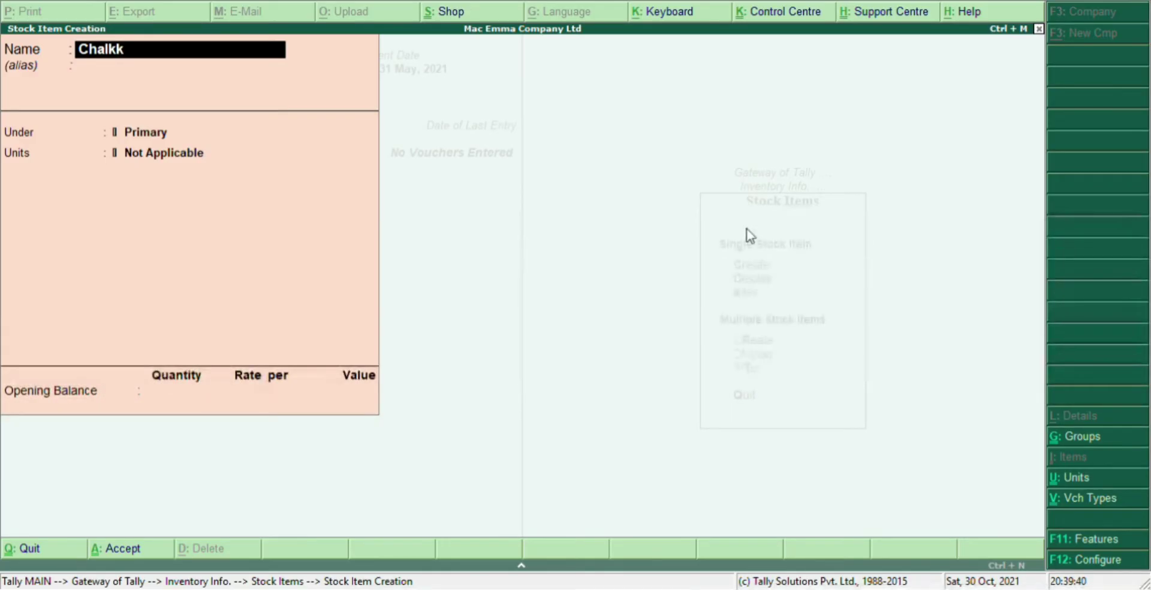
{"action": "key", "text": "BackSpace"}
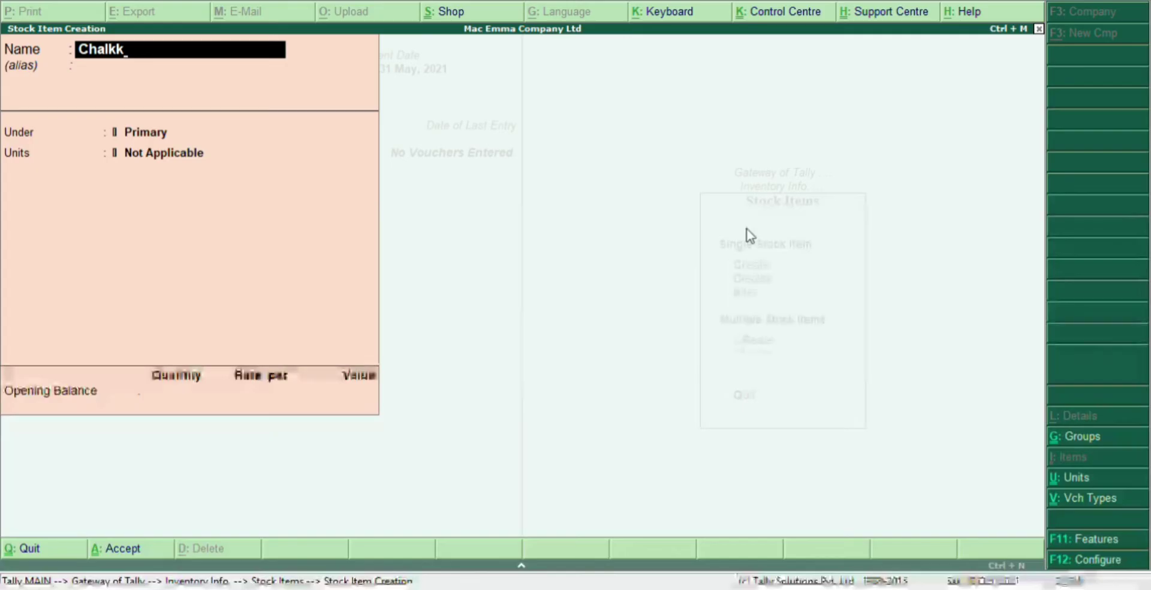
{"action": "key", "text": "Return"}
{"action": "key", "text": "Return"}
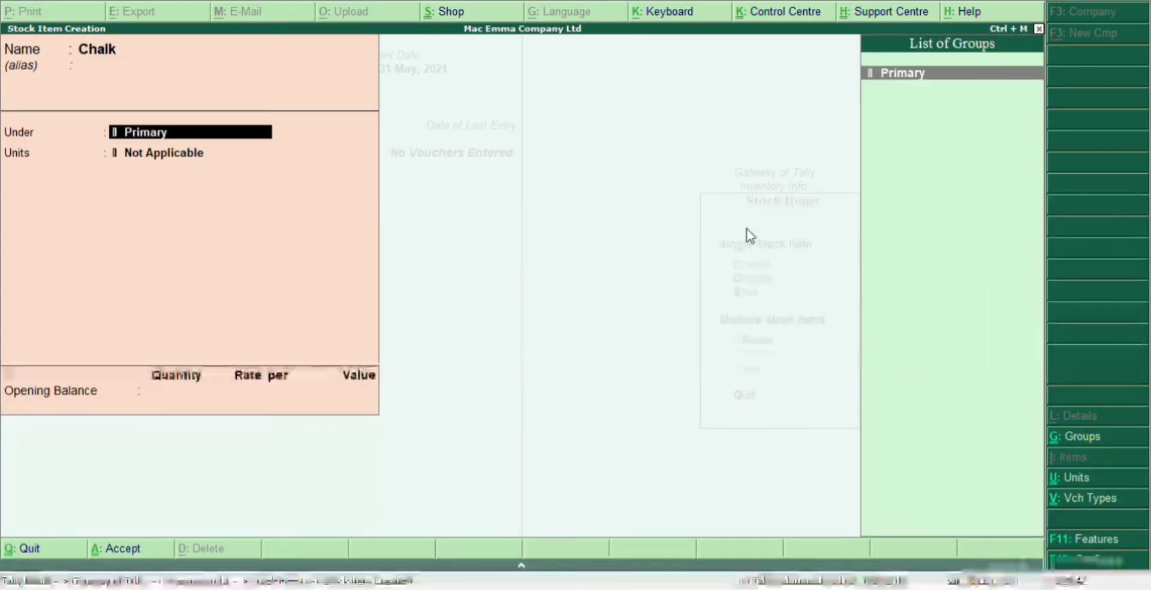
{"action": "key", "text": "Return"}
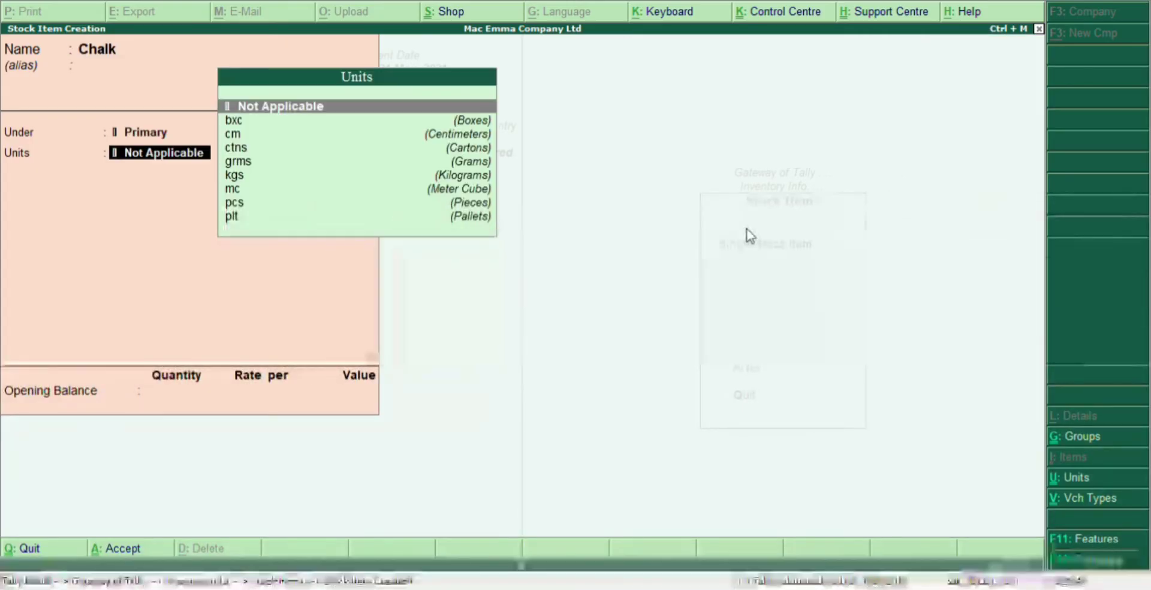
- Choose pcs as Chalk's unit and save the item without an opening balance
{"action": "key", "text": "Down"}
{"action": "key", "text": "Down"}
{"action": "key", "text": "Down"}
{"action": "key", "text": "Down"}
{"action": "key", "text": "Down"}
{"action": "key", "text": "Up"}
{"action": "key", "text": "Up"}
{"action": "key", "text": "Up"}
{"action": "key", "text": "Down"}
{"action": "key", "text": "Down"}
{"action": "key", "text": "Down"}
{"action": "key", "text": "Down"}
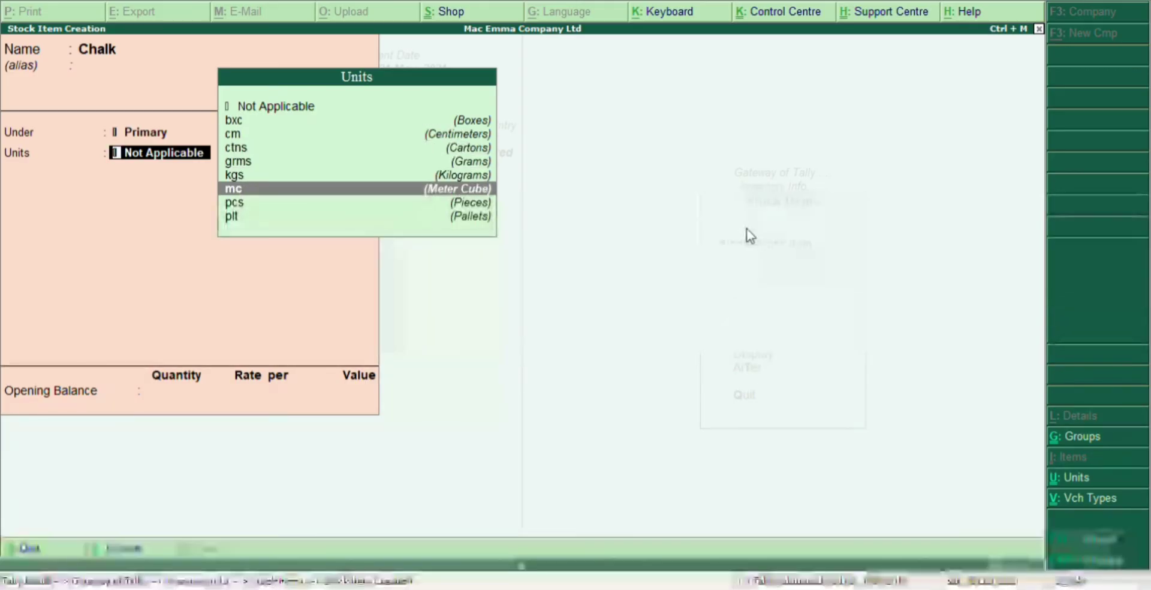
{"action": "key", "text": "Down"}
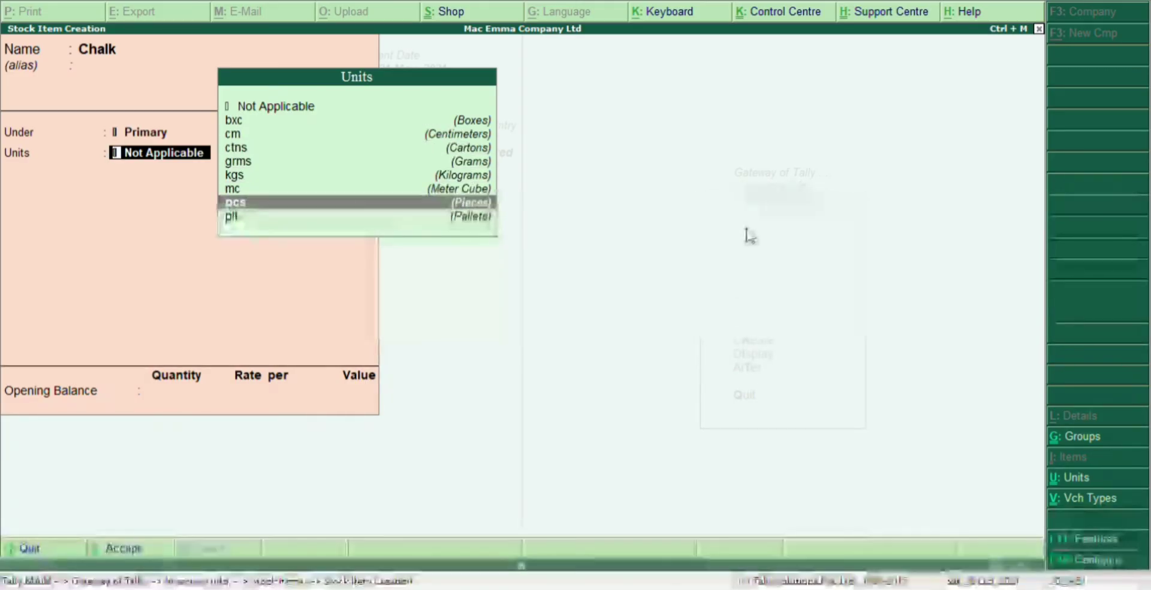
{"action": "key", "text": "Up"}
{"action": "key", "text": "Up"}
{"action": "key", "text": "Up"}
{"action": "key", "text": "Up"}
{"action": "key", "text": "Up"}
{"action": "key", "text": "Up"}
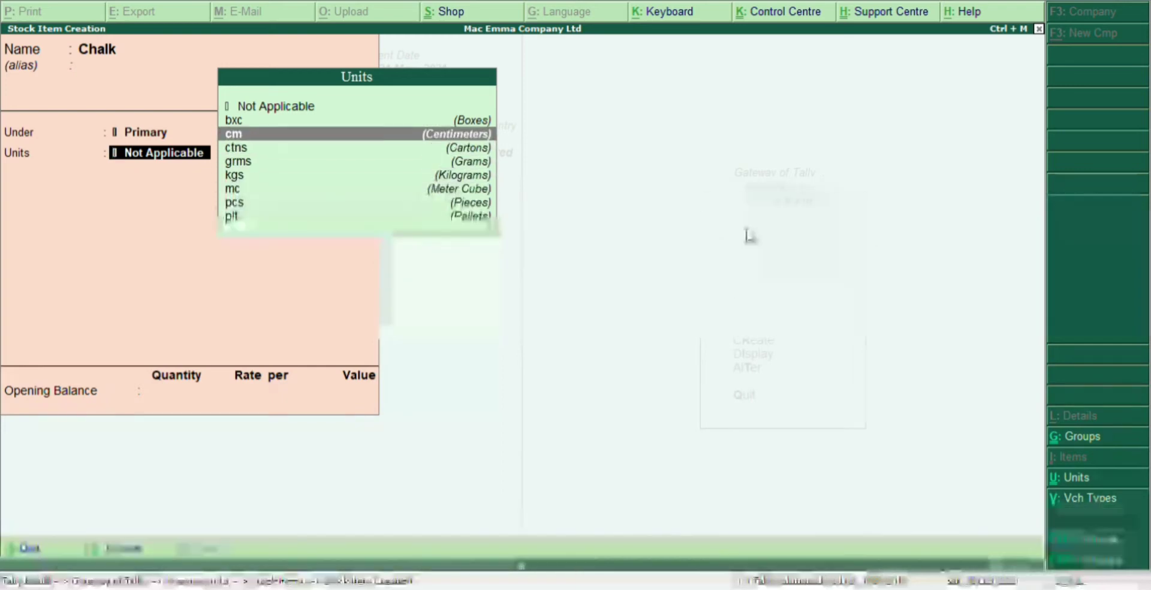
{"action": "key", "text": "Down"}
{"action": "key", "text": "Down"}
{"action": "key", "text": "Down"}
{"action": "key", "text": "Down"}
{"action": "key", "text": "Down"}
{"action": "key", "text": "Down"}
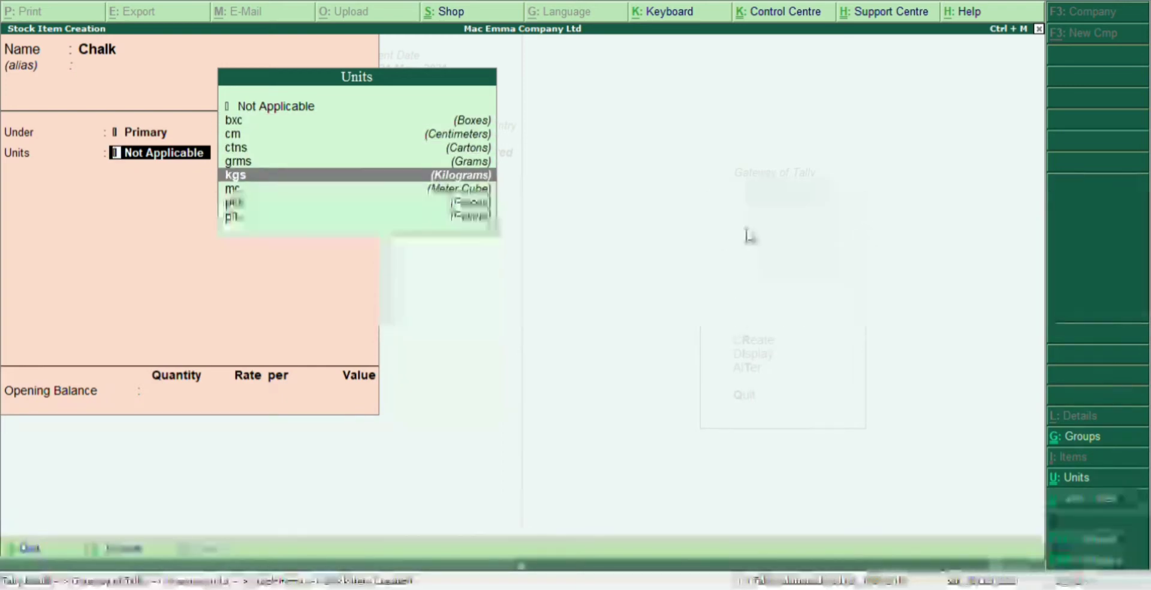
{"action": "key", "text": "Return"}
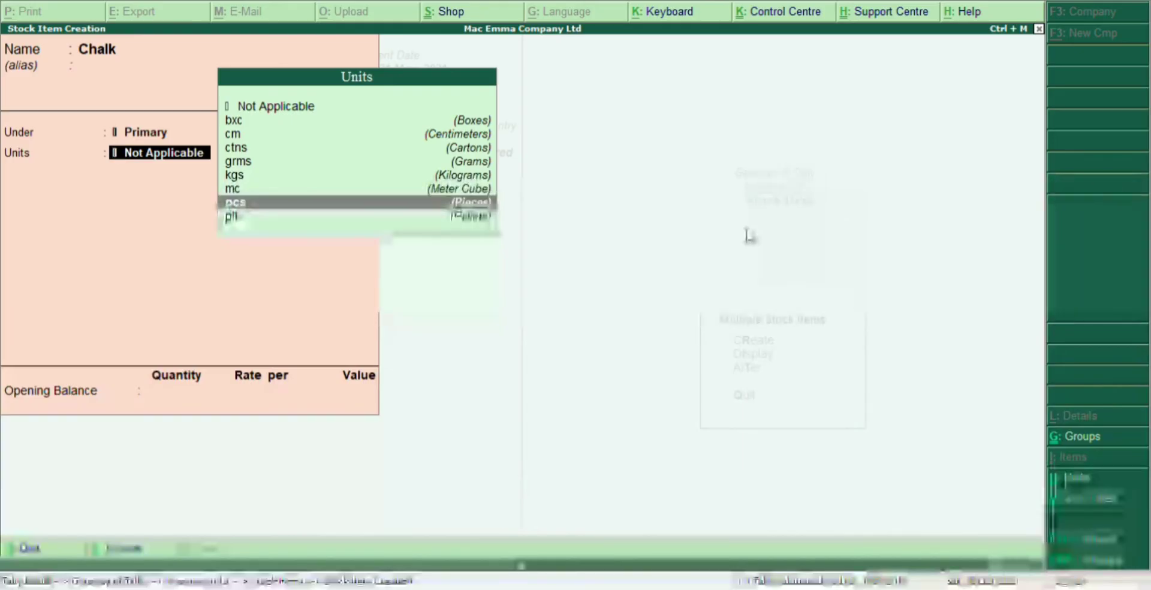
{"action": "key", "text": "Return"}
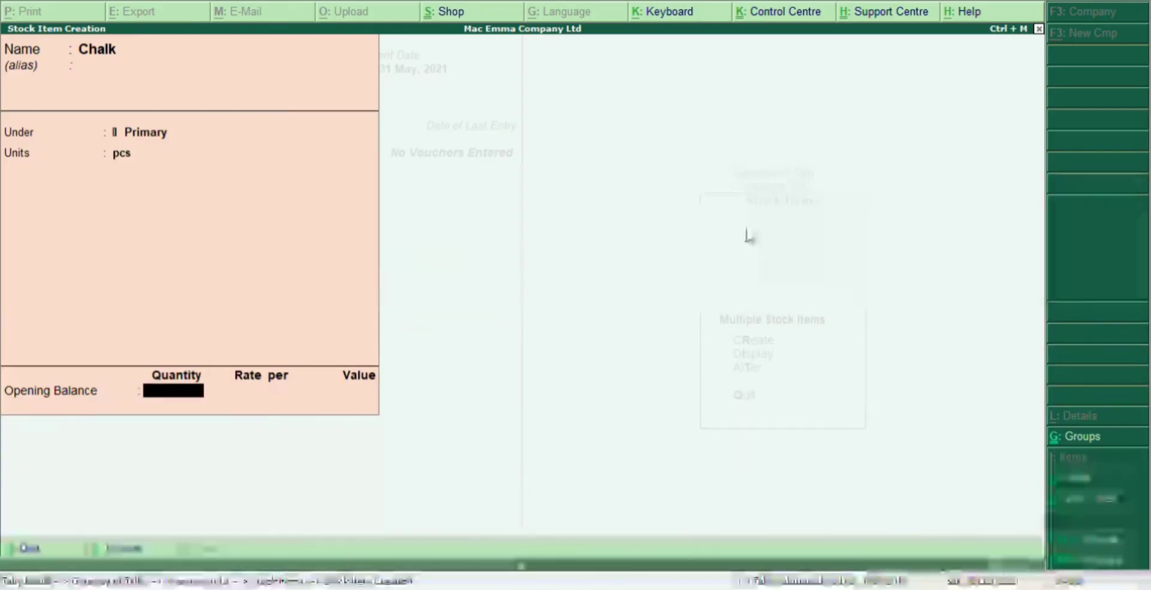
{"action": "key", "text": "Return"}
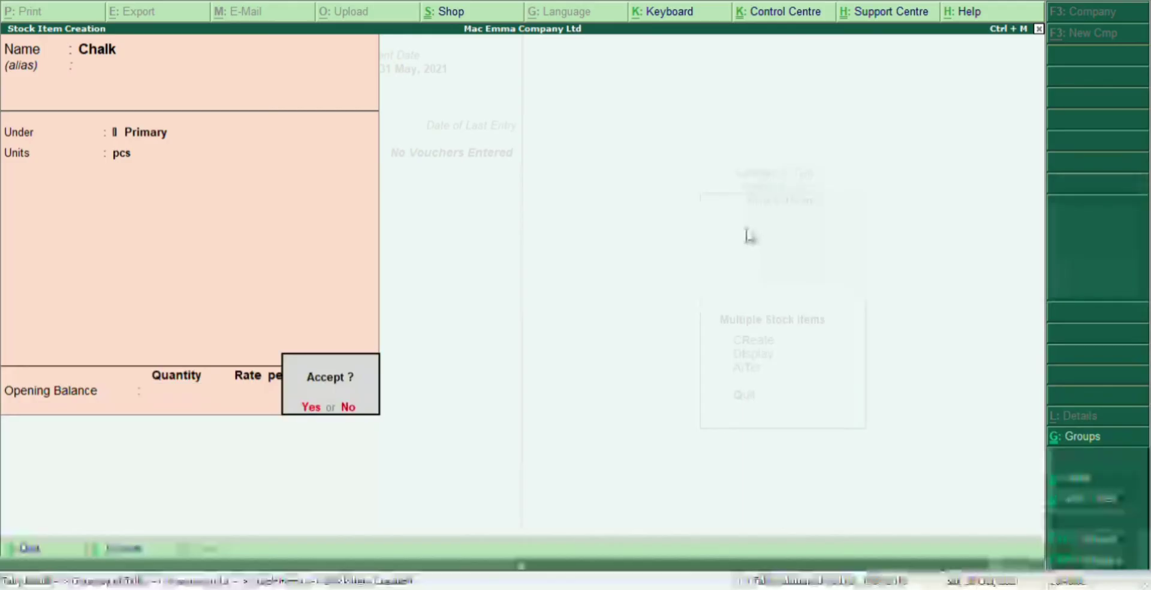
{"action": "key", "text": "Return"}
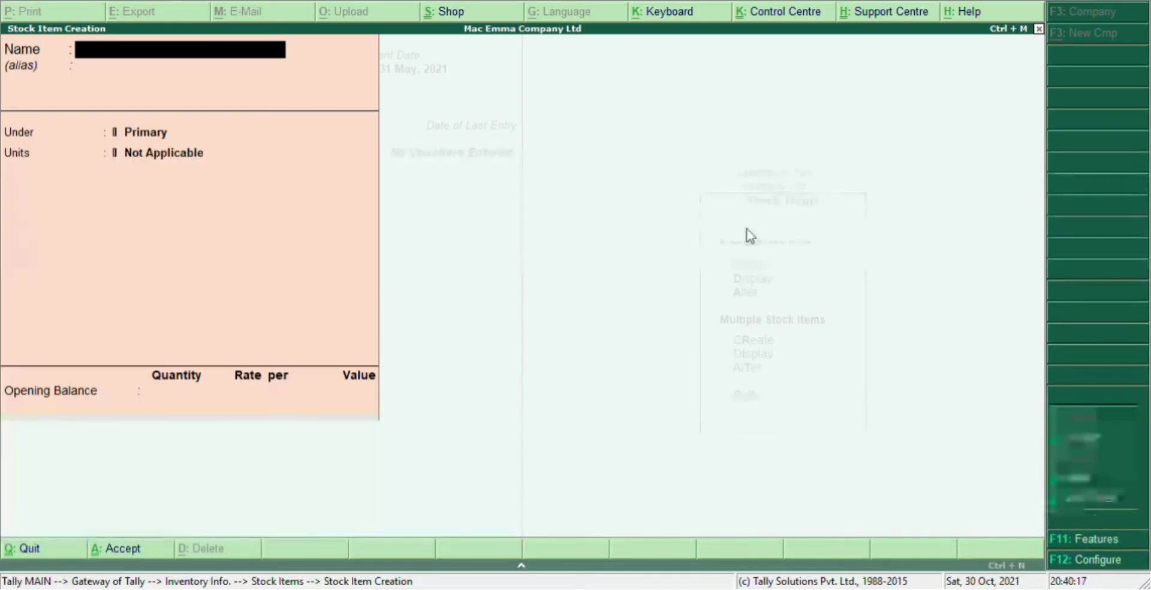
- Create 'Measuring Tape' under Primary with pcs as its unit and save it
{"action": "type", "text": "M"}
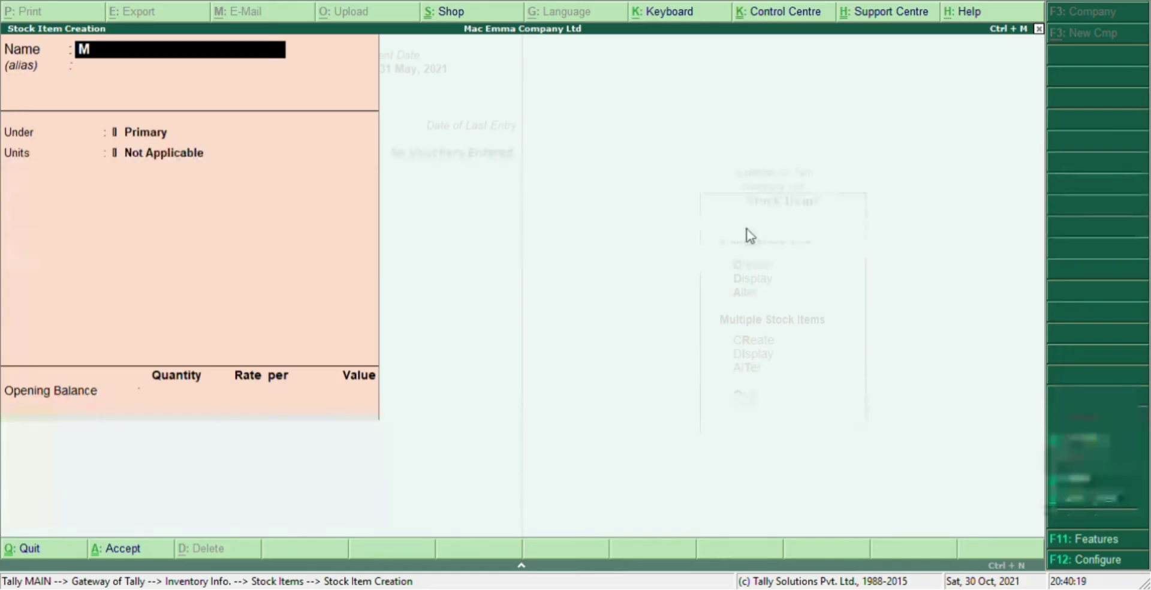
{"action": "type", "text": "easeu"}
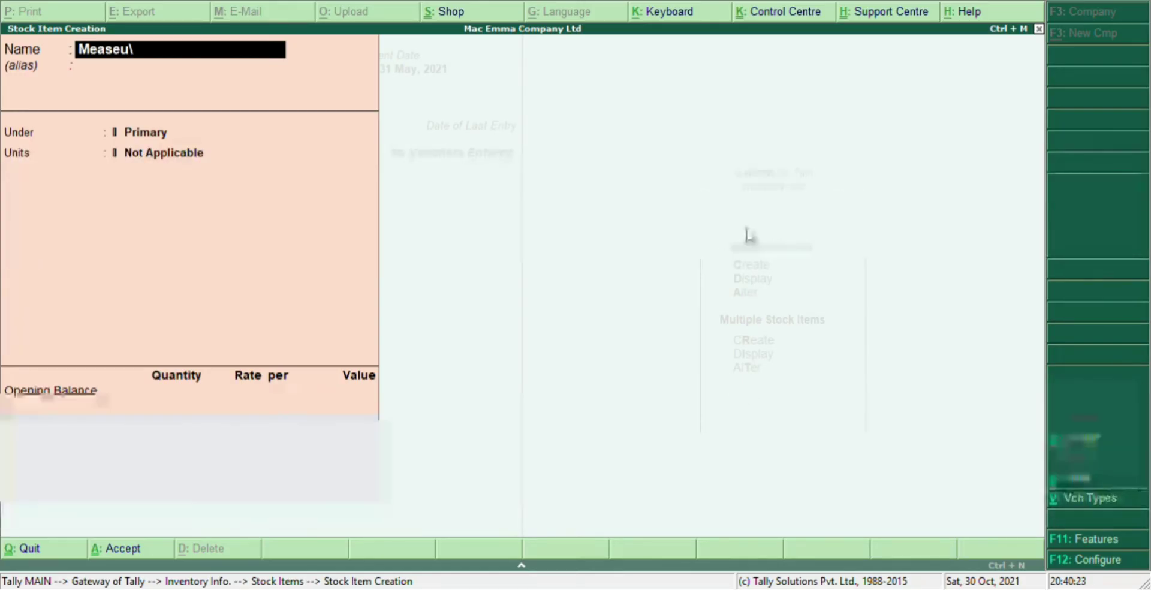
{"action": "key", "text": "BackSpace"}
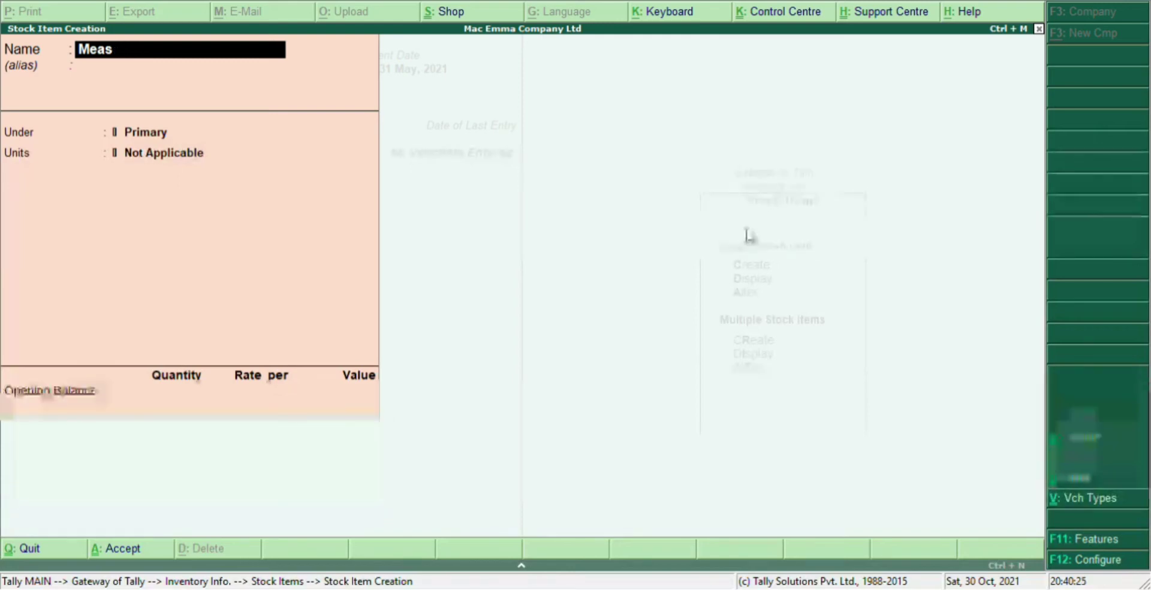
{"action": "type", "text": "uring Tape"}
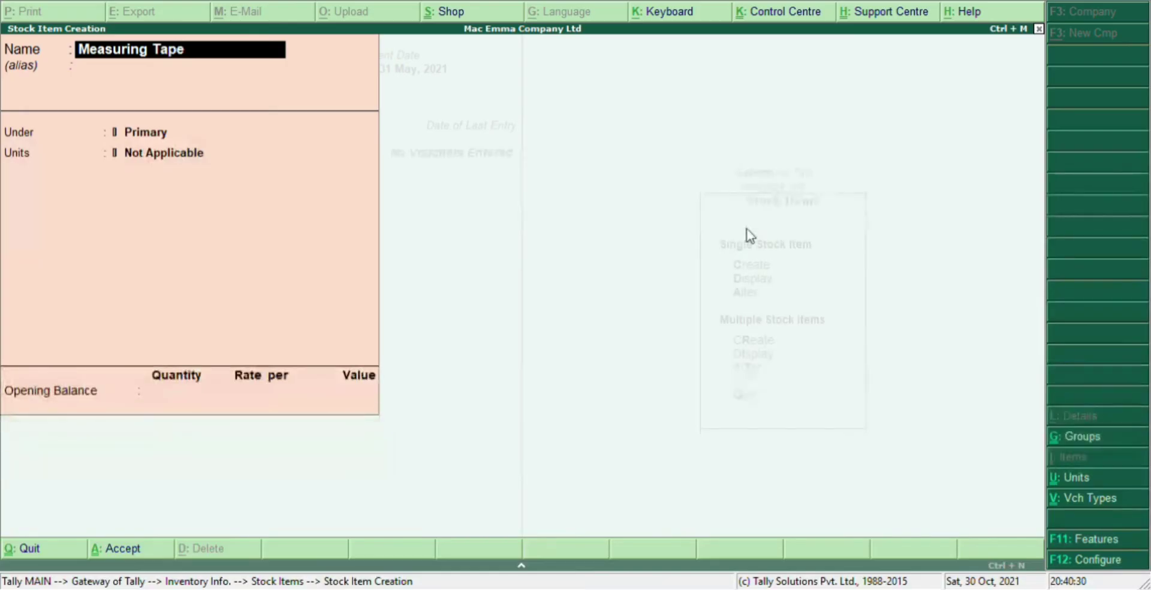
{"action": "key", "text": "Return"}
{"action": "key", "text": "Return"}
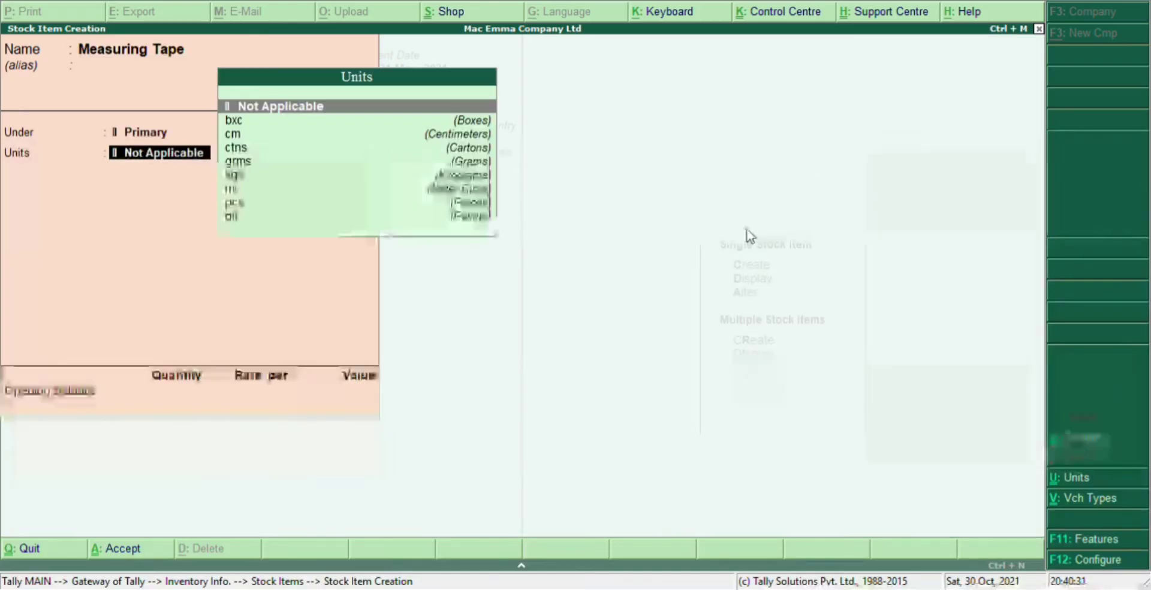
{"action": "key", "text": "Down"}
{"action": "key", "text": "Down"}
{"action": "key", "text": "Down"}
{"action": "key", "text": "Down"}
{"action": "key", "text": "Down"}
{"action": "key", "text": "Down"}
{"action": "key", "text": "Down"}
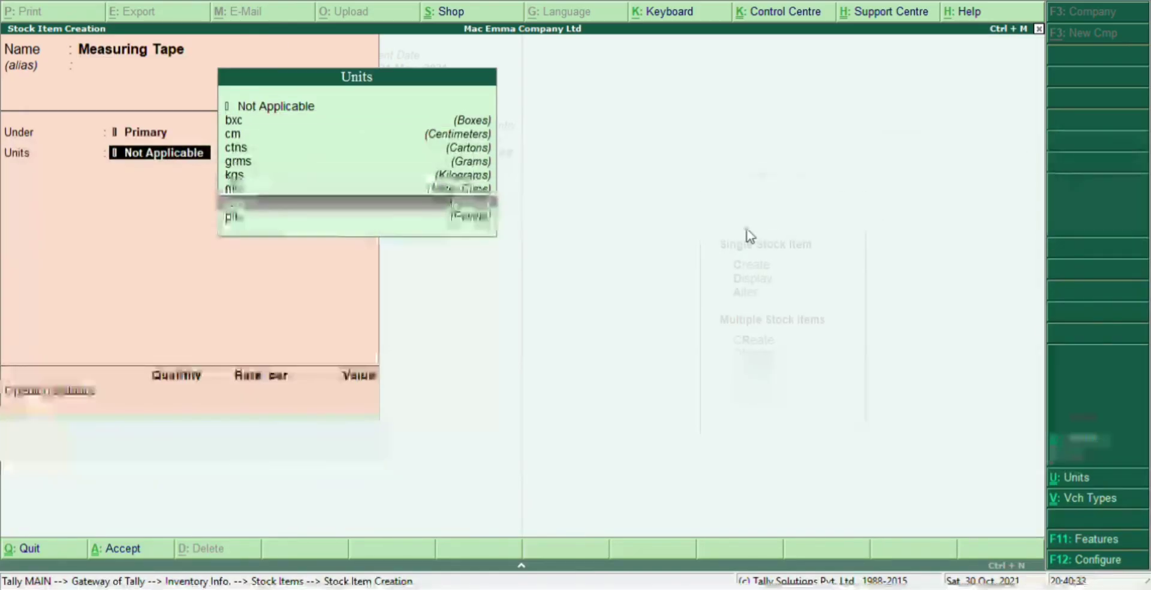
{"action": "key", "text": "Return"}
{"action": "key", "text": "Return"}
{"action": "key", "text": "Return"}
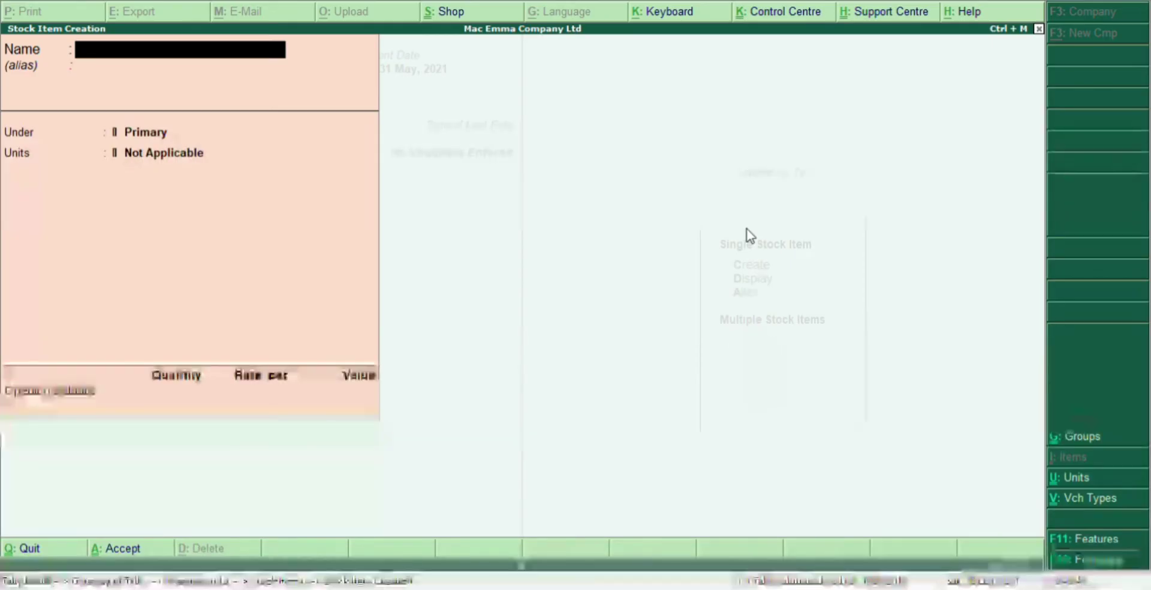
- Create 'Rubber' under Primary with ctns as its unit and save it
{"action": "type", "text": "ubber"}
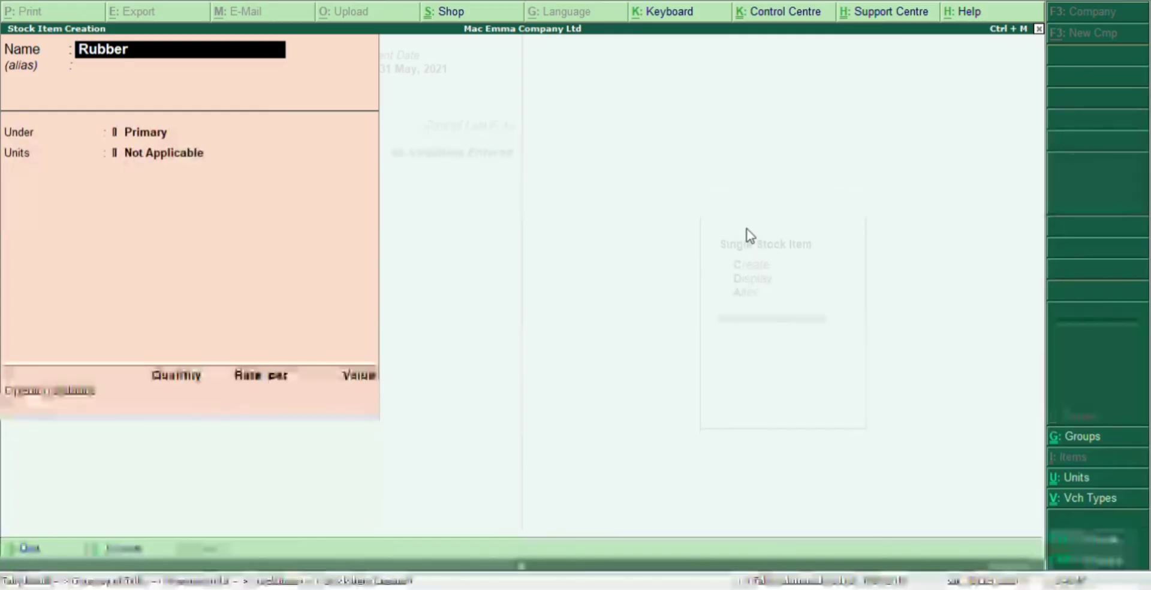
{"action": "key", "text": "Return"}
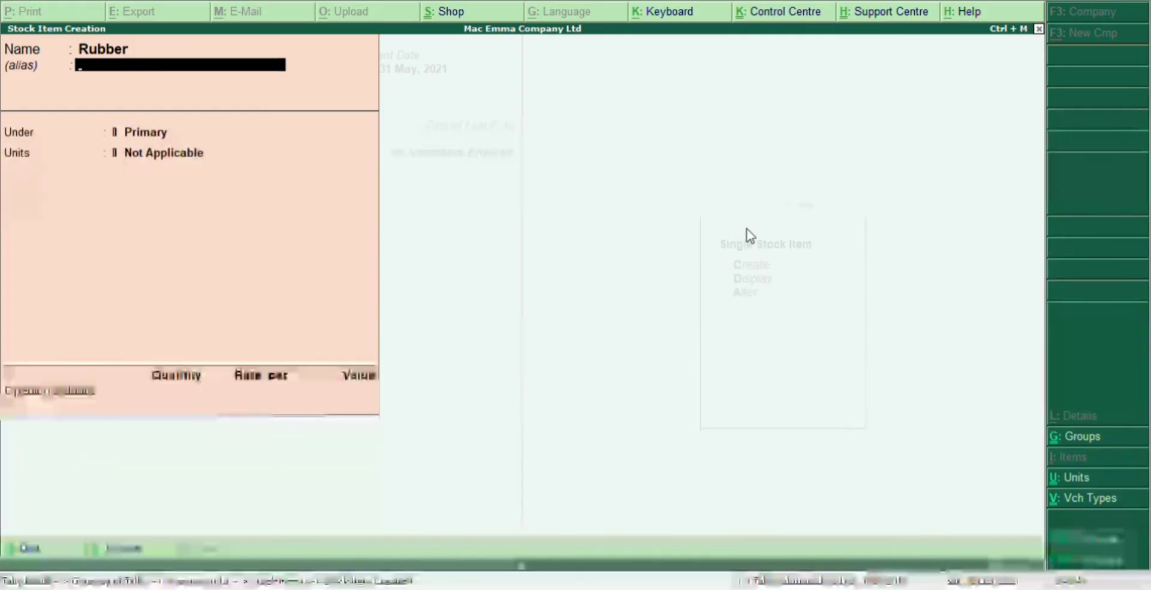
{"action": "key", "text": "Return"}
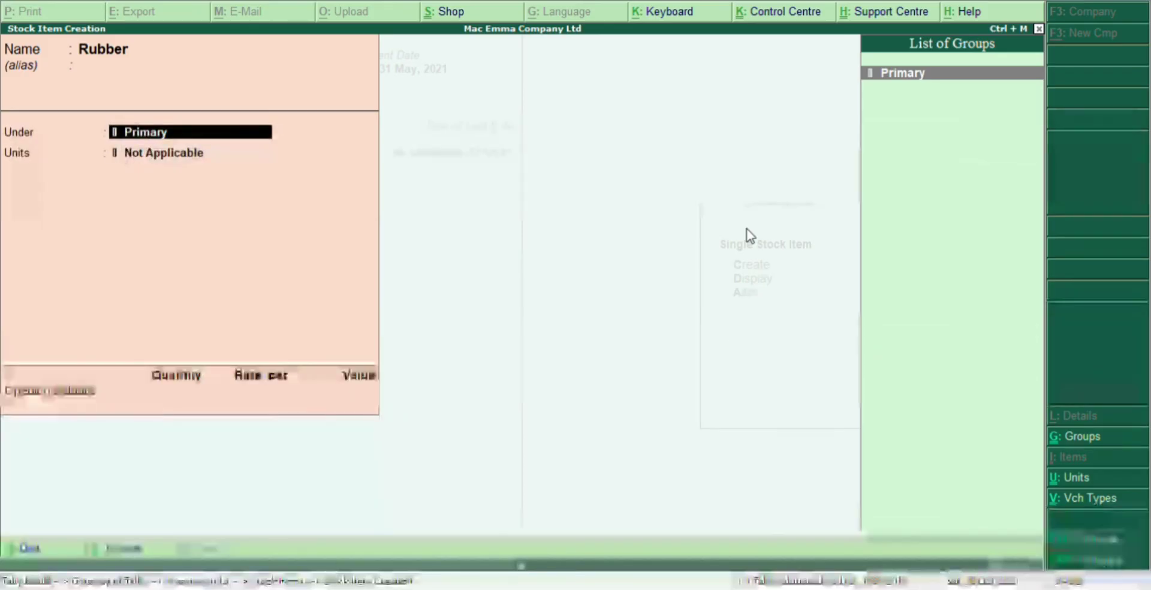
{"action": "key", "text": "Return"}
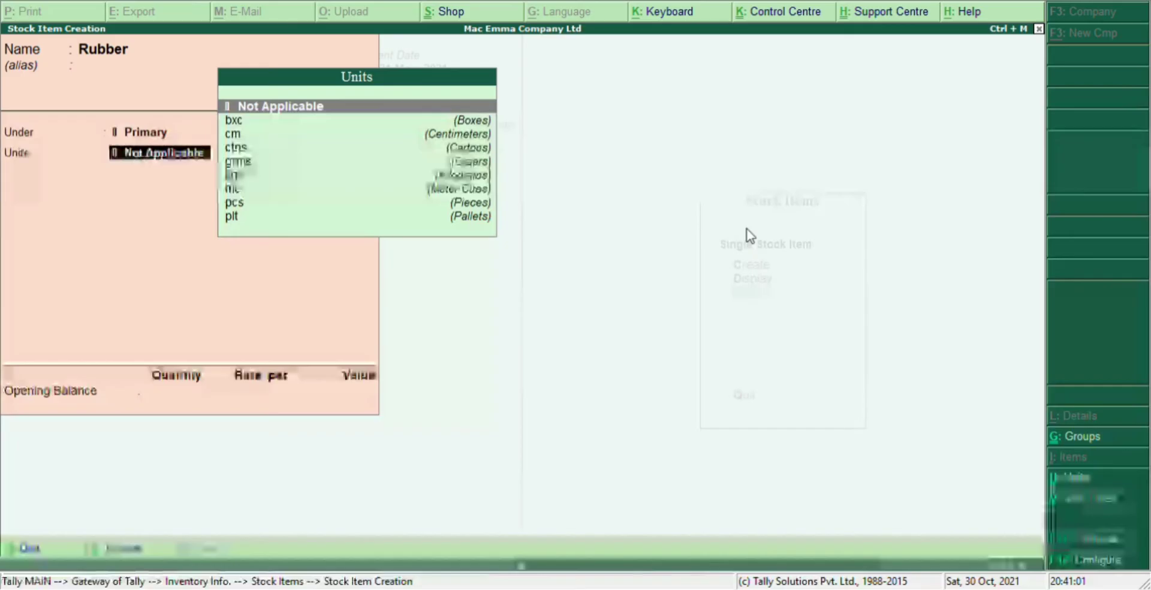
{"action": "key", "text": "Down"}
{"action": "key", "text": "Down"}
{"action": "key", "text": "Down"}
{"action": "key", "text": "Down"}
{"action": "key", "text": "Down"}
{"action": "key", "text": "Up"}
{"action": "key", "text": "Up"}
{"action": "key", "text": "Up"}
{"action": "key", "text": "Down"}
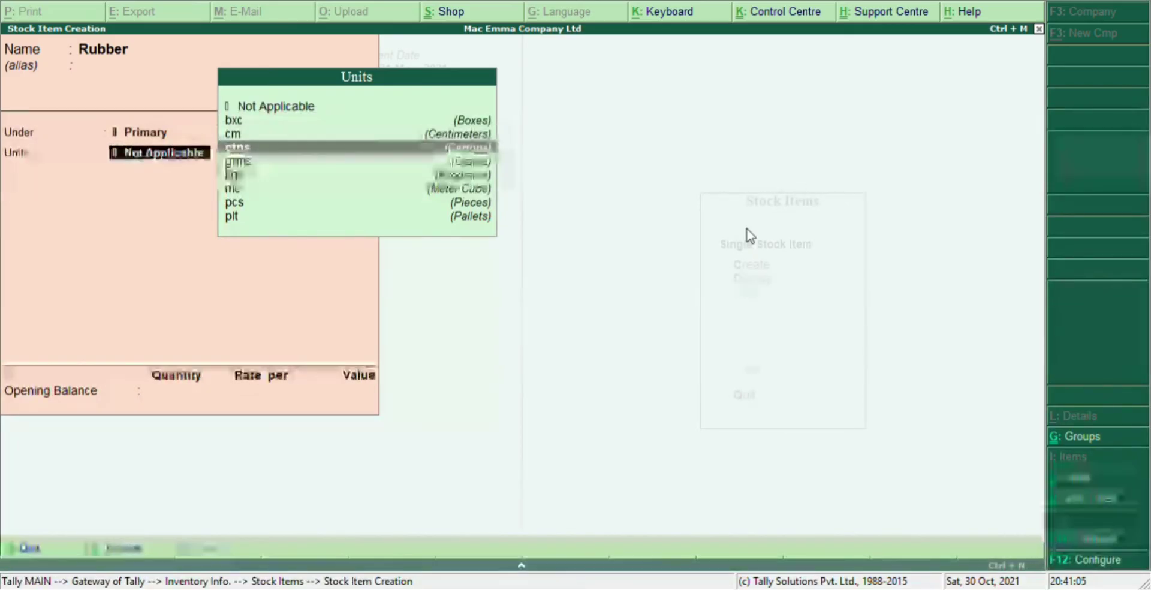
{"action": "key", "text": "Return"}
{"action": "key", "text": "Return"}
{"action": "key", "text": "Escape"}
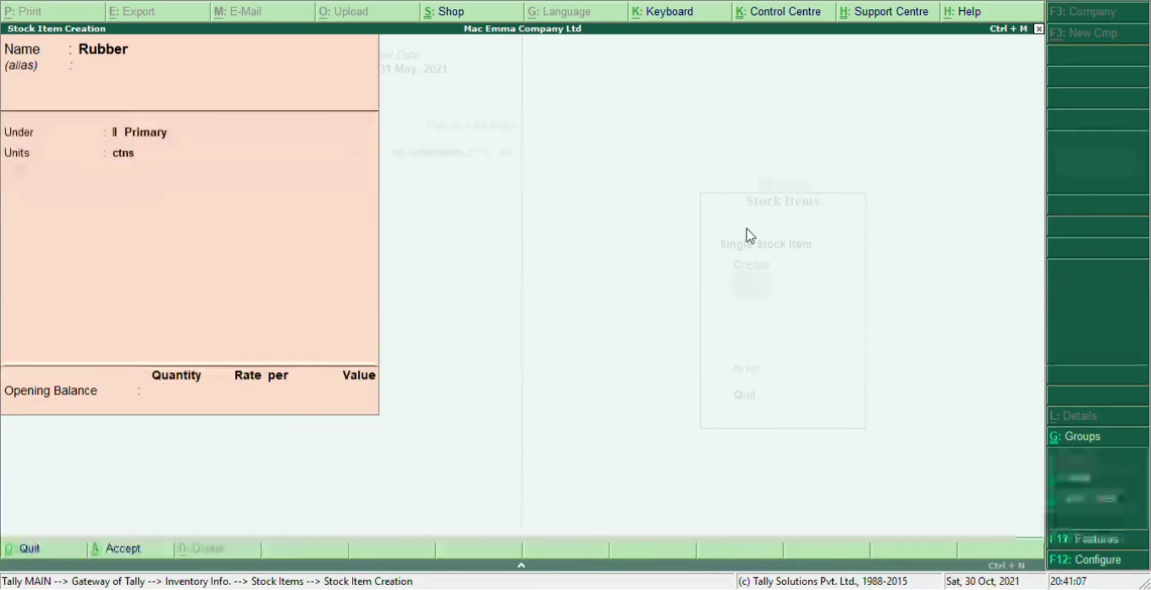
{"action": "key", "text": "ctrl+a"}
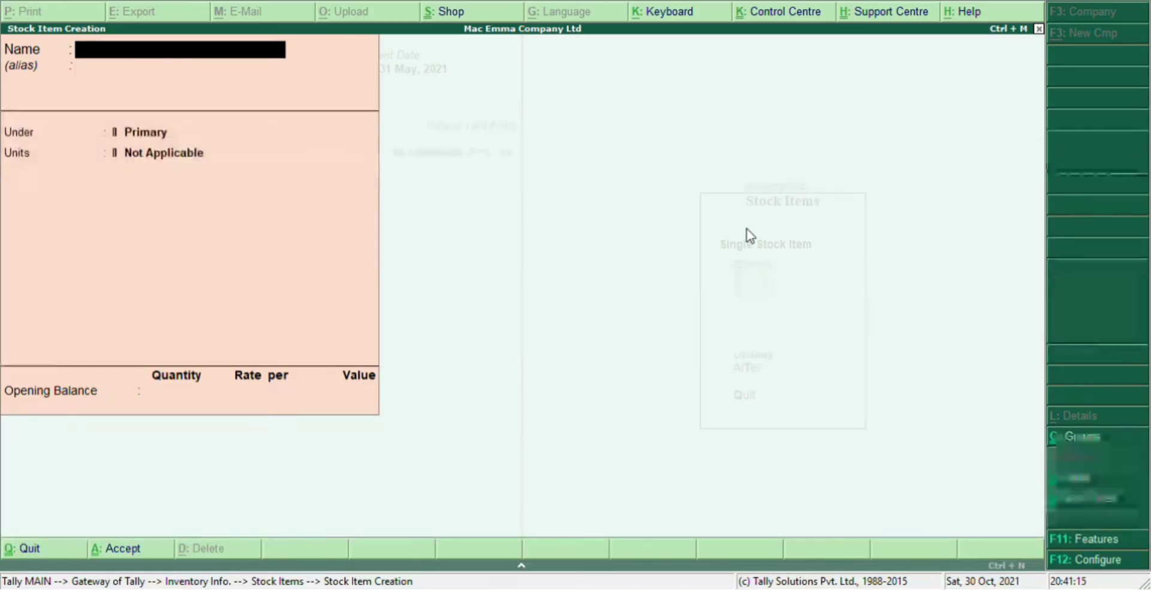
- Enter the name 'Fabrics' and keep it under the Primary group
{"action": "type", "text": "Fabrics"}
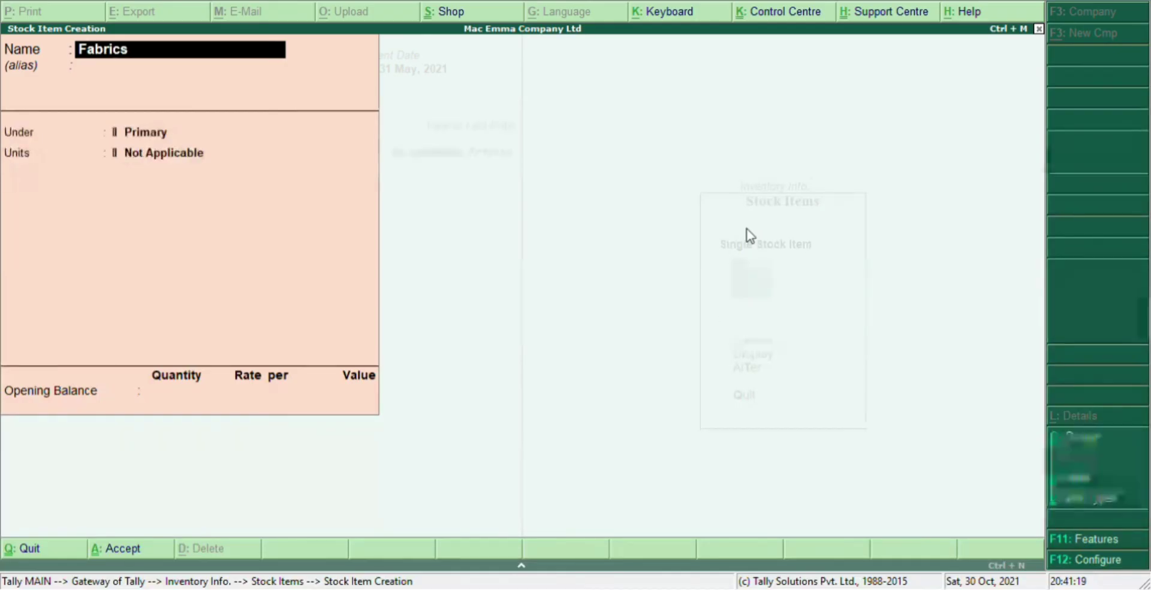
{"action": "key", "text": "Return"}
{"action": "key", "text": "Return"}
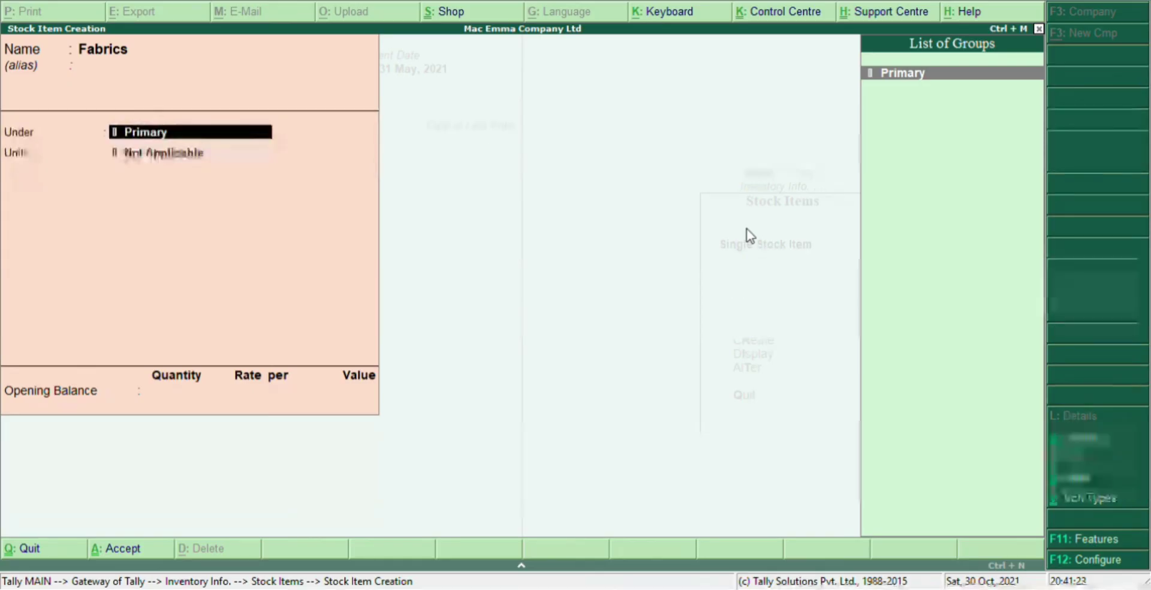
{"action": "key", "text": "Return"}
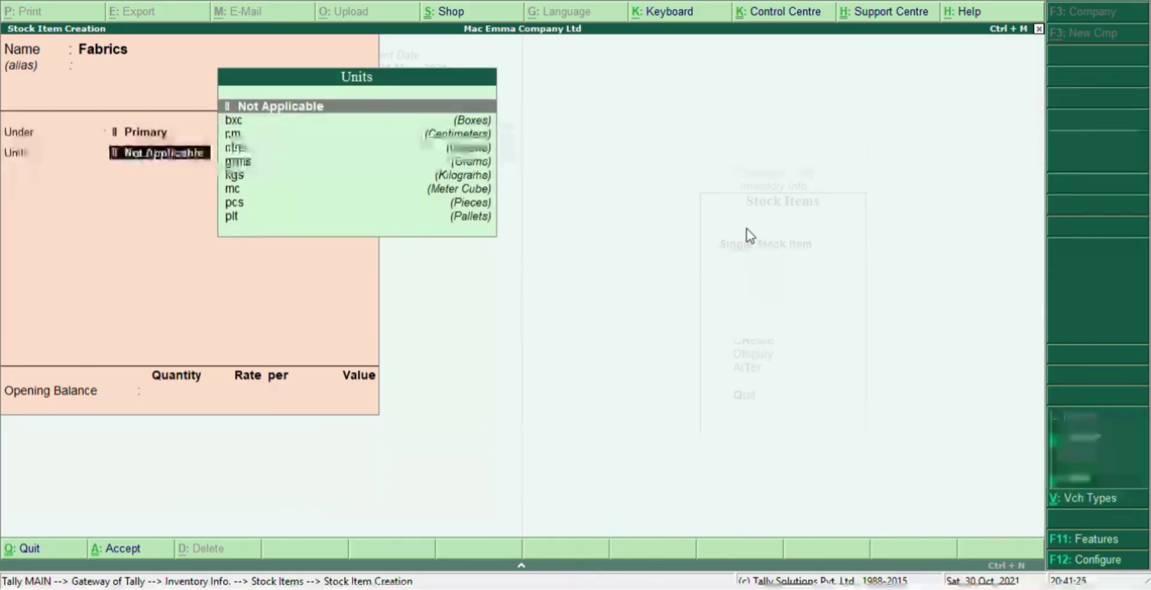
- Select bxc (Boxes) as the unit for Fabrics and save the item
{"action": "key", "text": "Down"}
{"action": "key", "text": "Down"}
{"action": "key", "text": "Down"}
{"action": "key", "text": "Down"}
{"action": "key", "text": "Up"}
{"action": "key", "text": "Down"}
{"action": "key", "text": "Down"}
{"action": "key", "text": "Down"}
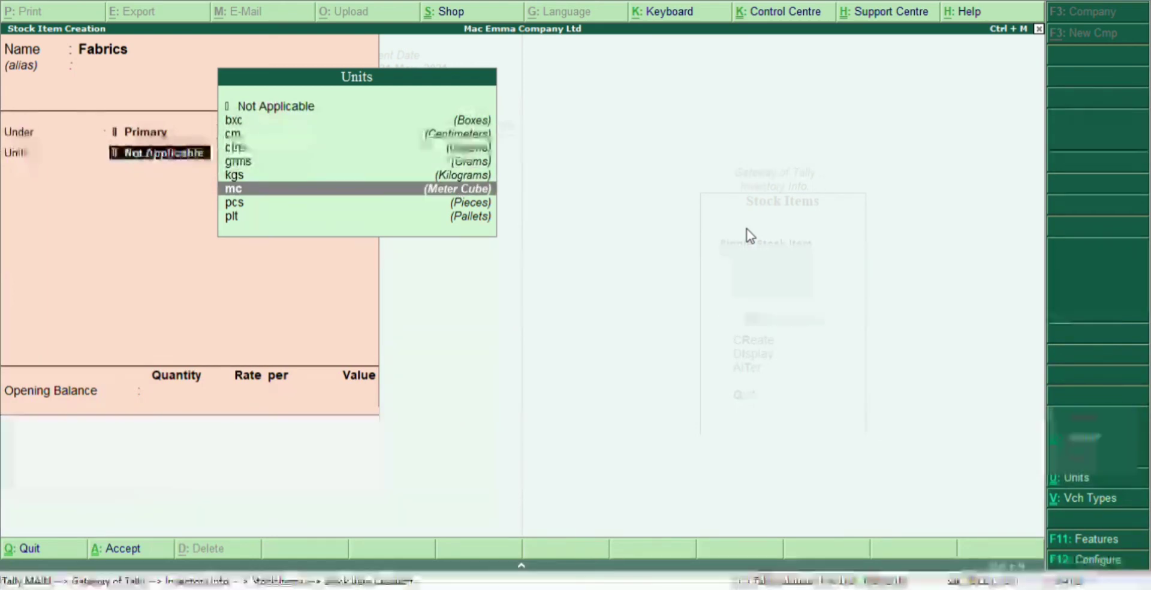
{"action": "key", "text": "Down"}
{"action": "key", "text": "Up"}
{"action": "key", "text": "Up"}
{"action": "key", "text": "Up"}
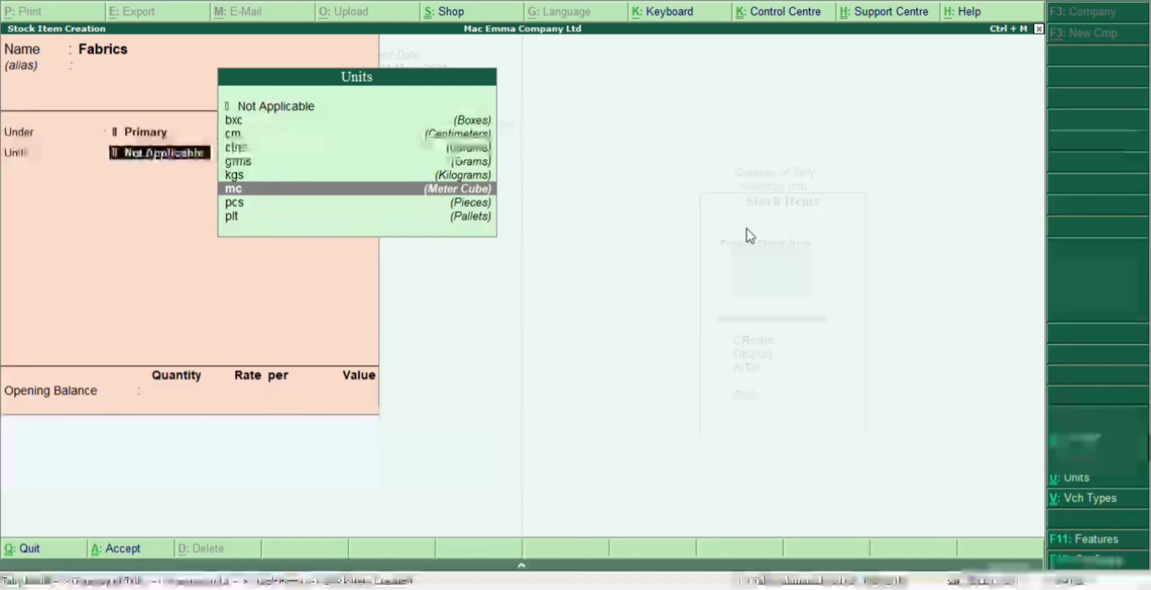
{"action": "key", "text": "Up"}
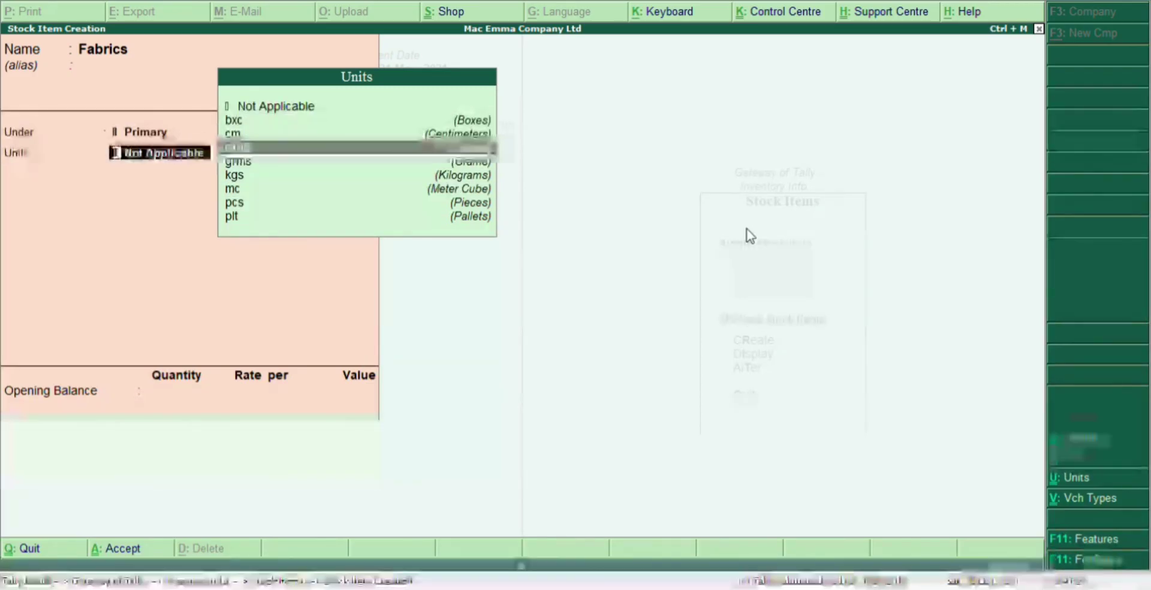
{"action": "key", "text": "Up"}
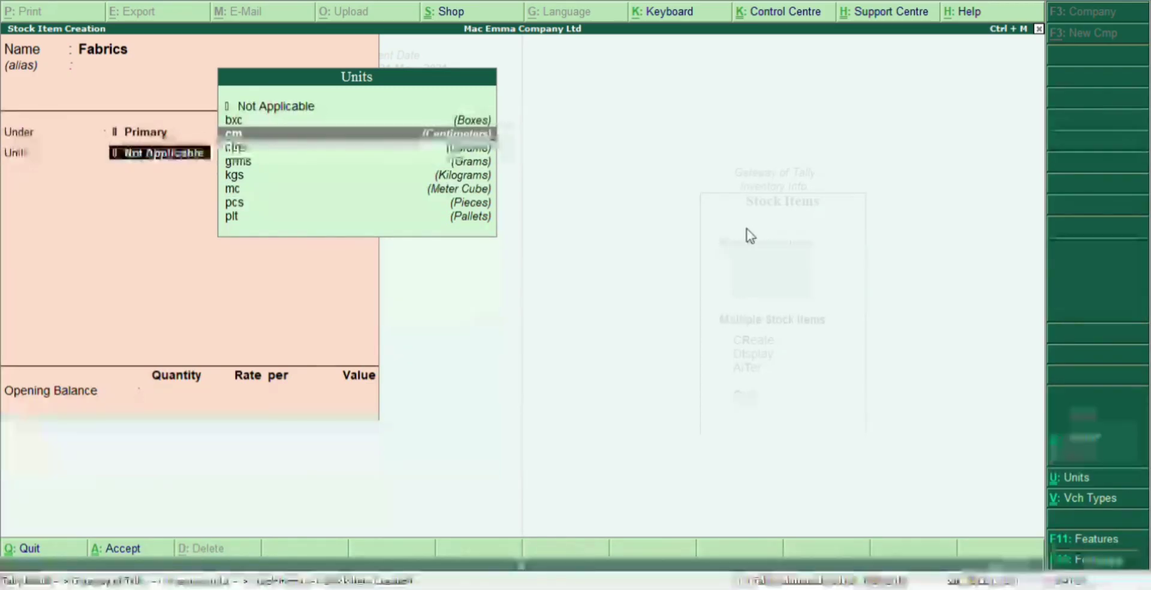
{"action": "key", "text": "Up"}
{"action": "key", "text": "Return"}
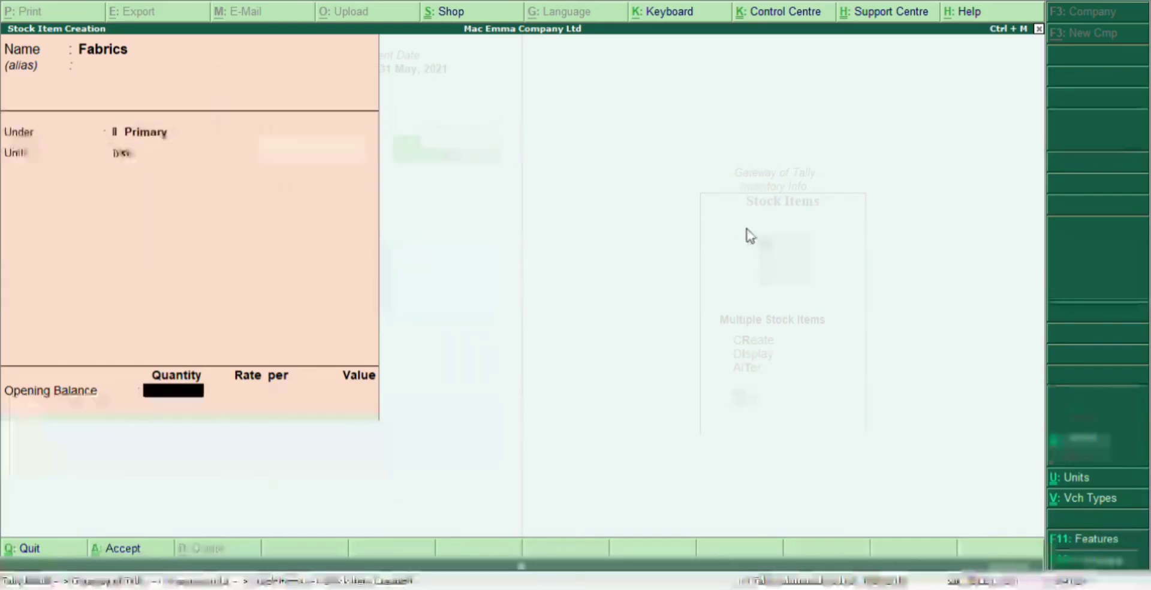
{"action": "key", "text": "Return"}
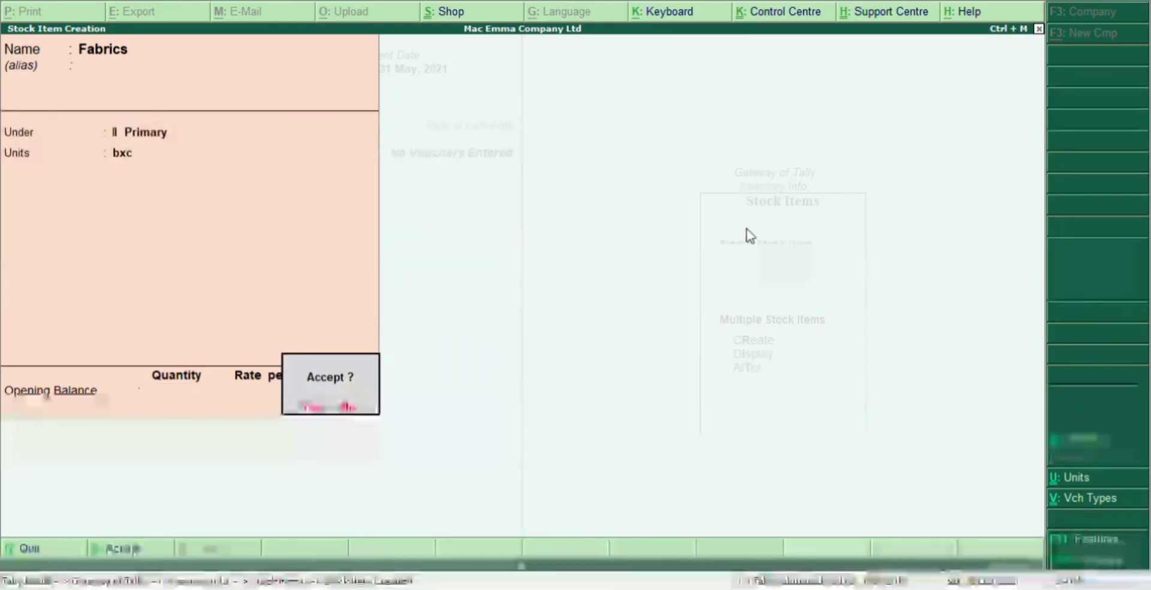
{"action": "key", "text": "Return"}
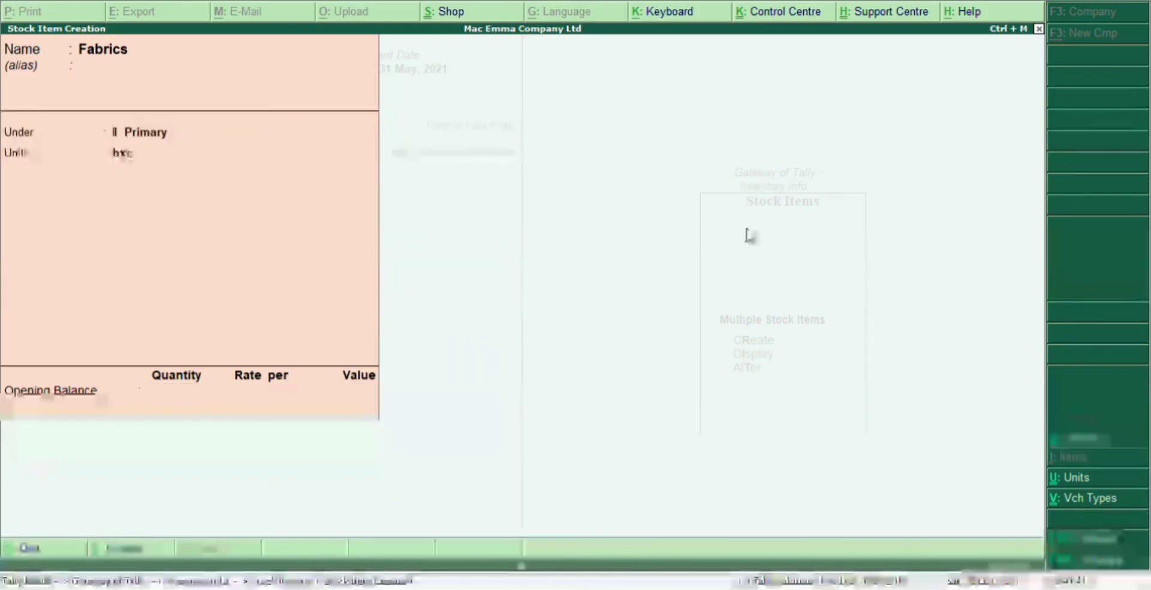